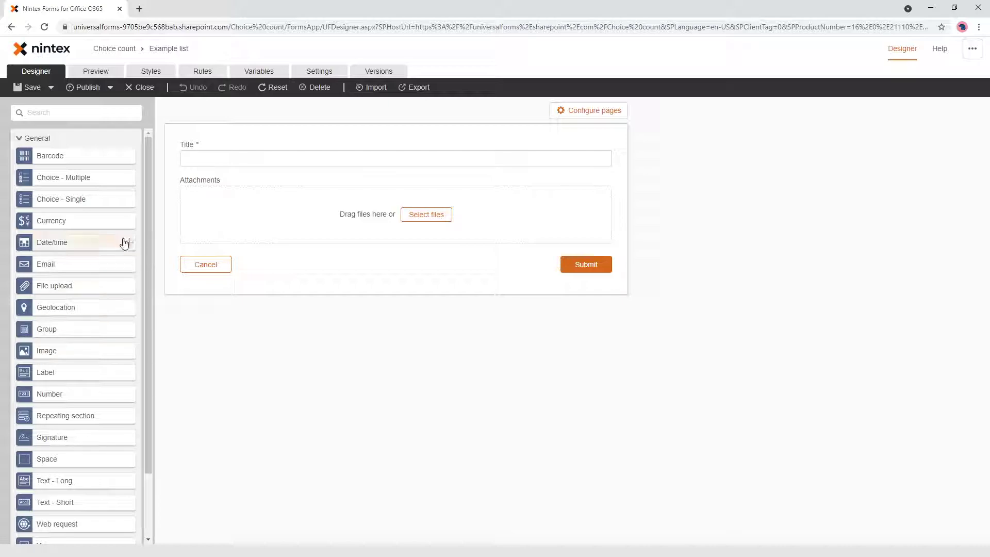
- Add a Choice - Multiple field and give it the description 'Please enter at least 2 options'
drag(89, 175, 288, 177)
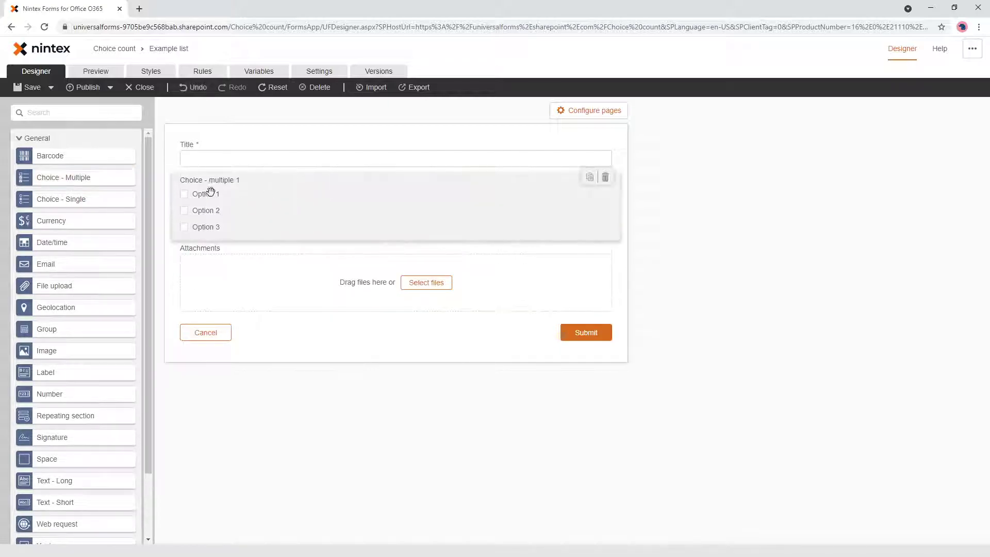
click(265, 201)
scroll(846, 533, down, 2)
click(837, 408)
text(Please enter at least 2 options)
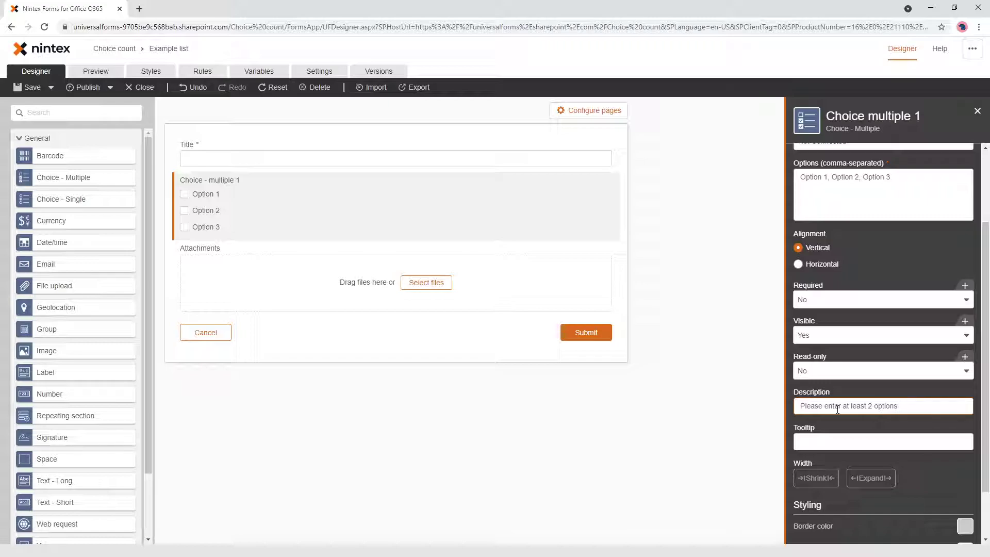
- Create an Integer form variable 'Choice count' with the value count([Form].[Choice multiple 1])
click(260, 74)
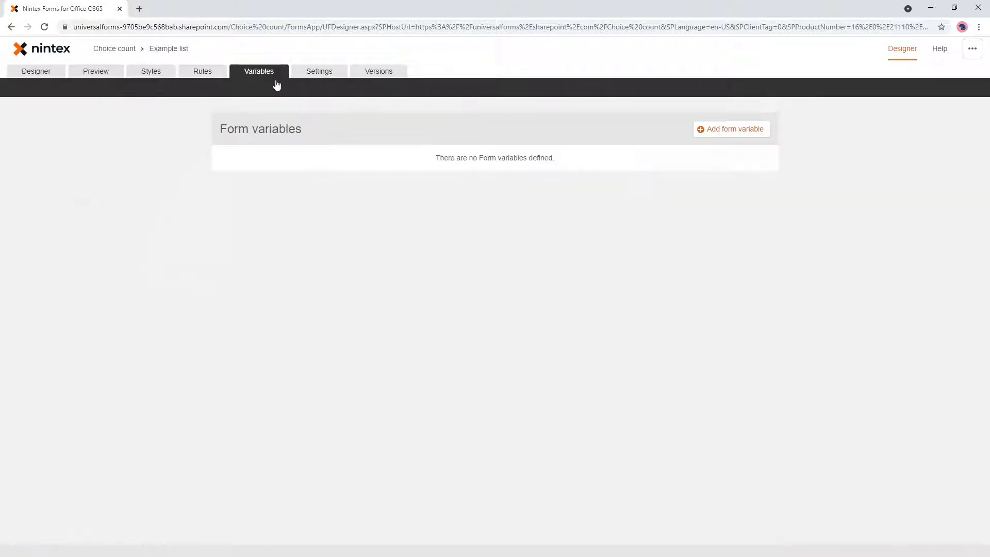
click(761, 134)
click(338, 211)
text(Choice co)
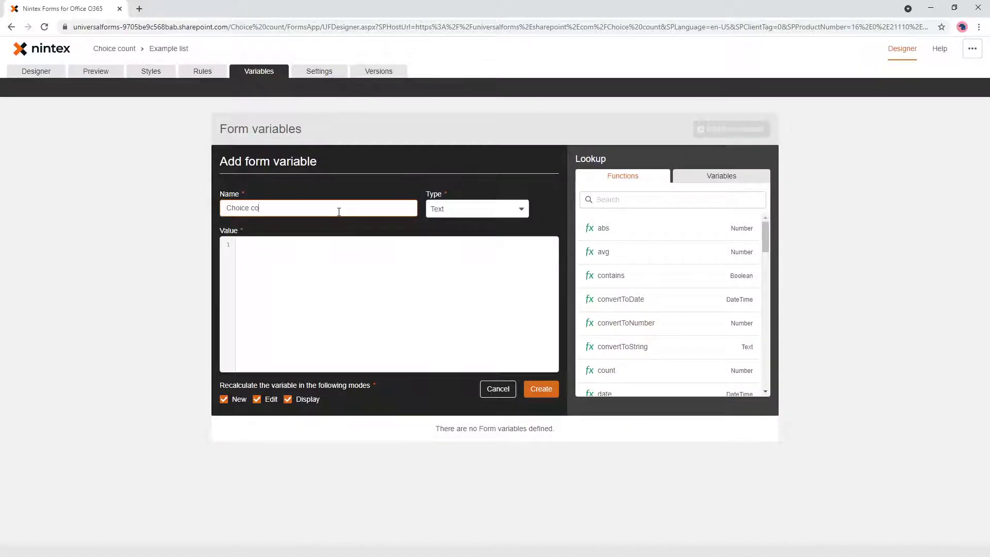
text(u)
click(494, 212)
click(470, 244)
click(342, 283)
text(count()
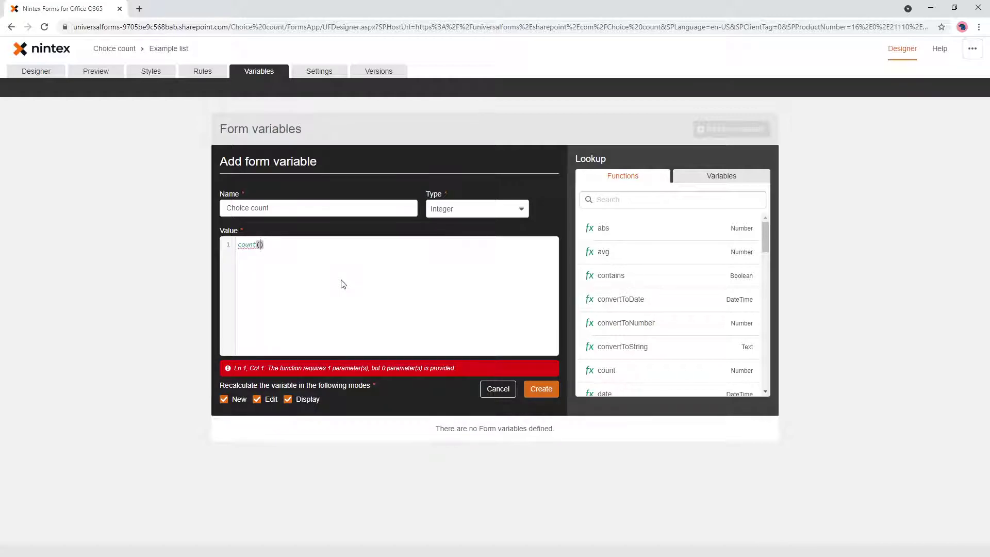
text(ch)
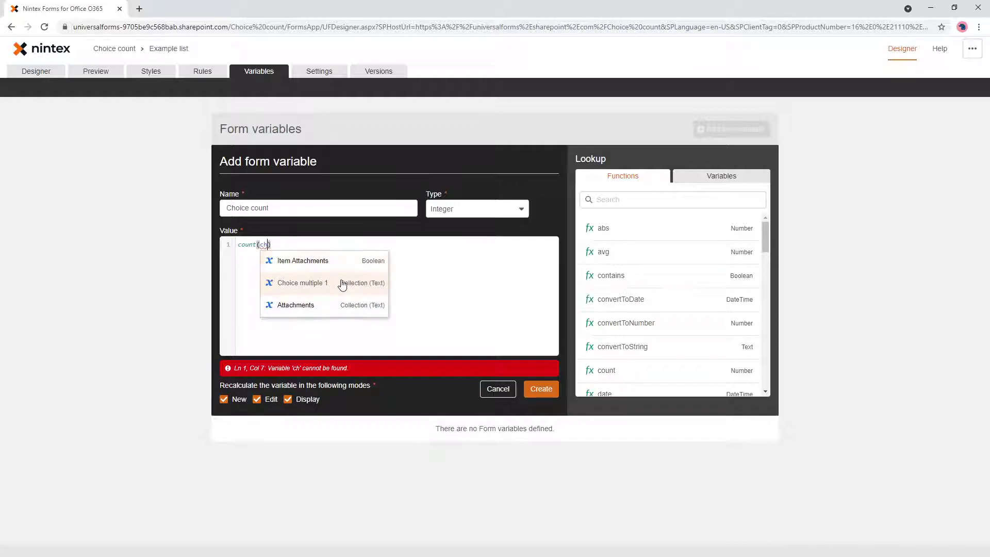
click(343, 284)
click(541, 390)
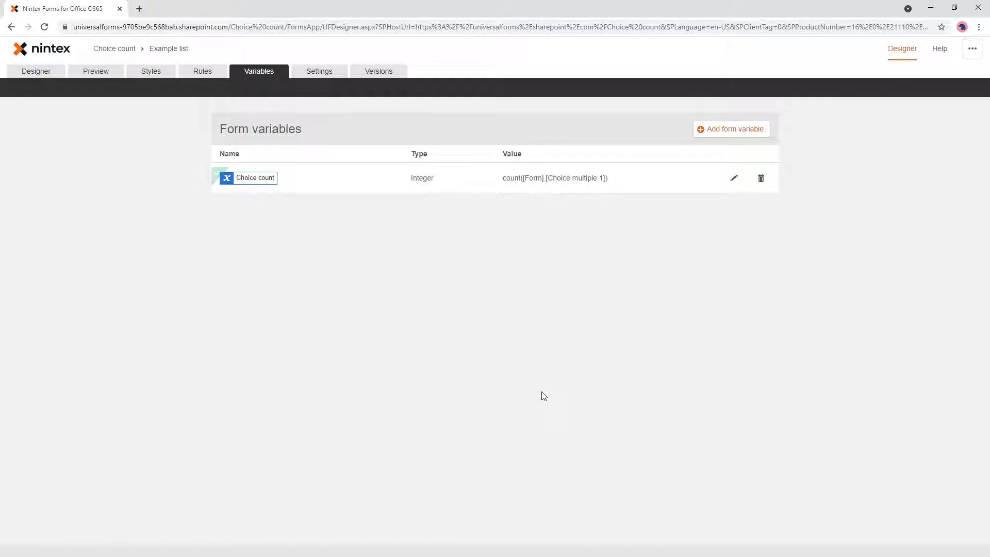
- Add a label showing the Choice count variable below the choice field, then preview the form
click(36, 71)
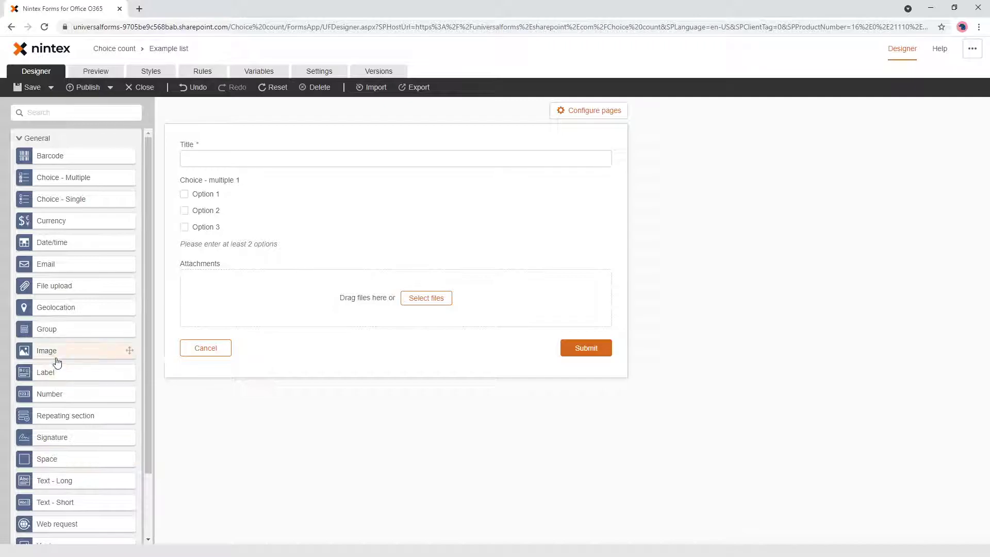
drag(57, 370, 258, 258)
click(962, 194)
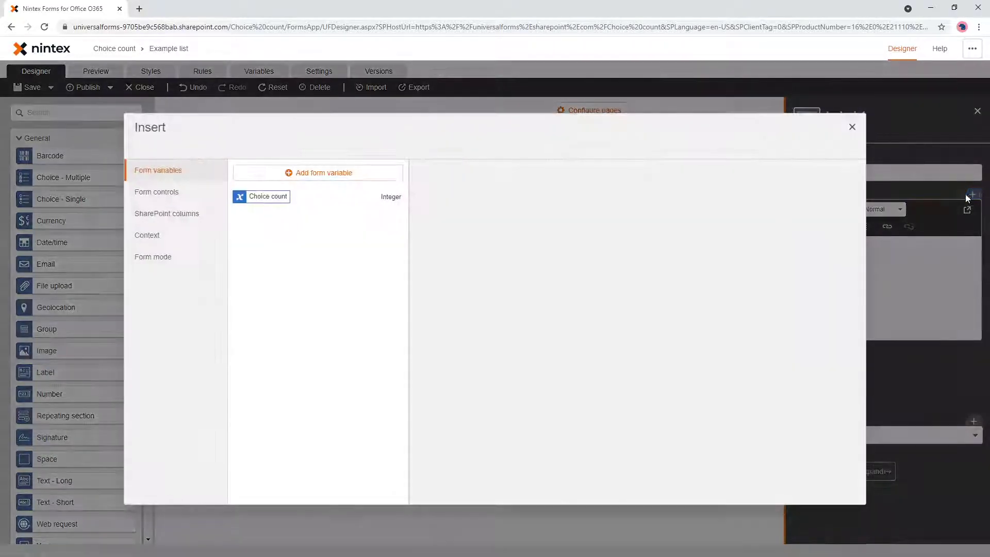
click(370, 197)
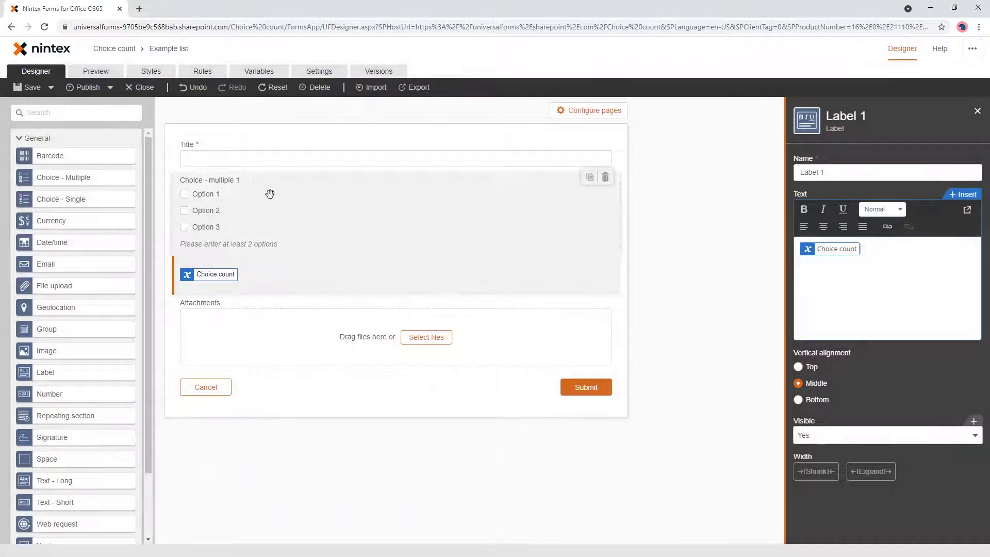
click(96, 71)
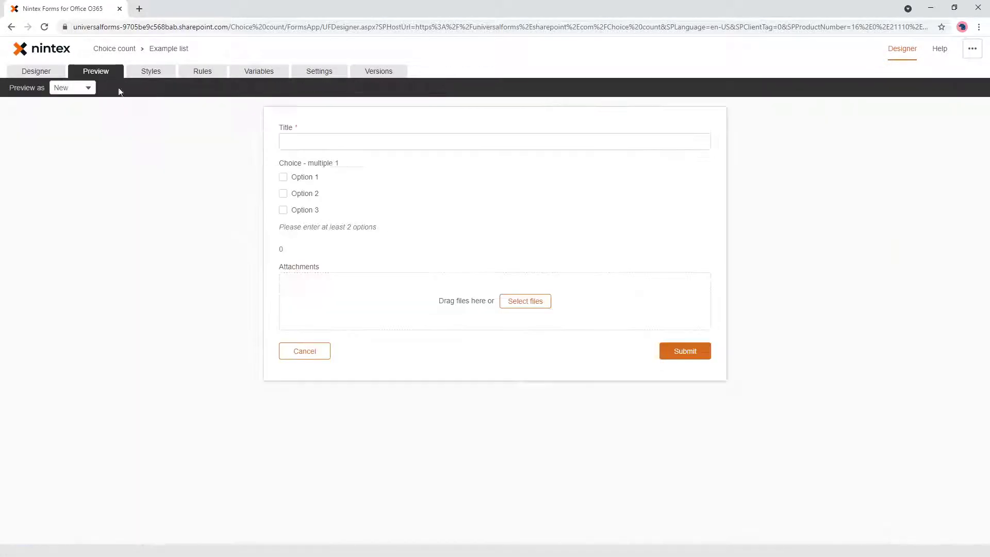
- In the preview, tick Options 1–3 to raise the count, then untick them back to 0
click(314, 177)
click(316, 196)
click(308, 211)
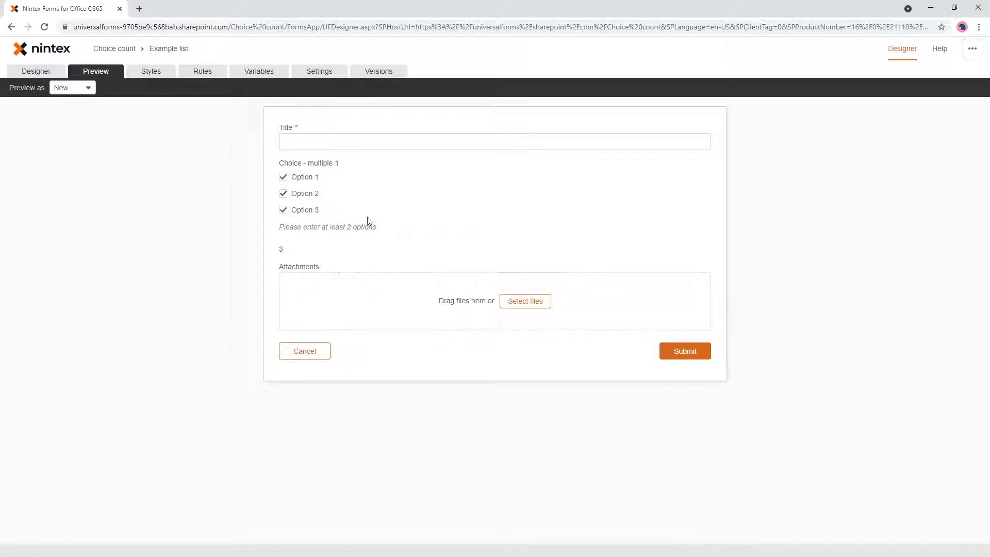
click(308, 211)
click(320, 195)
click(317, 178)
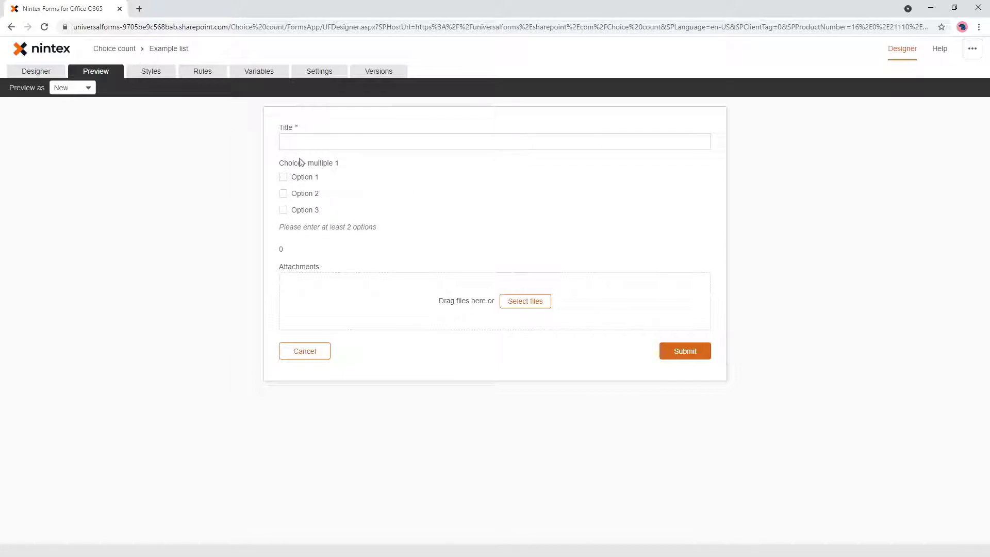
- On the Rules page, start a form rule, then abandon it for a new submit rule
click(201, 75)
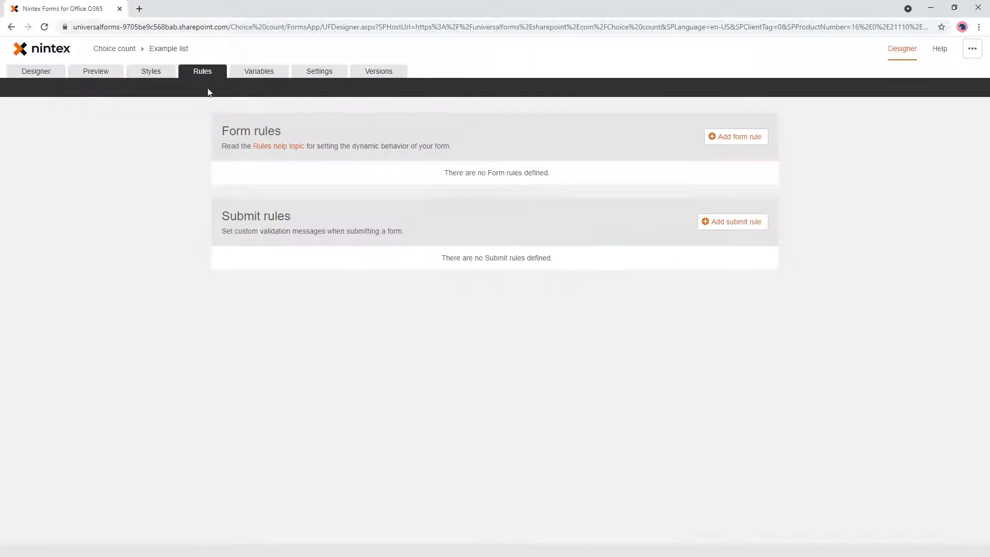
click(745, 139)
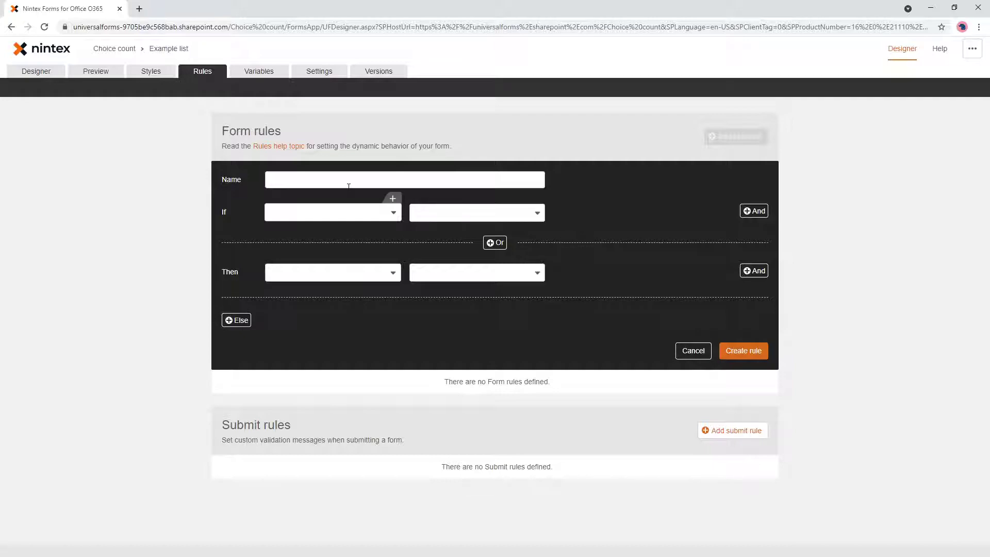
click(732, 431)
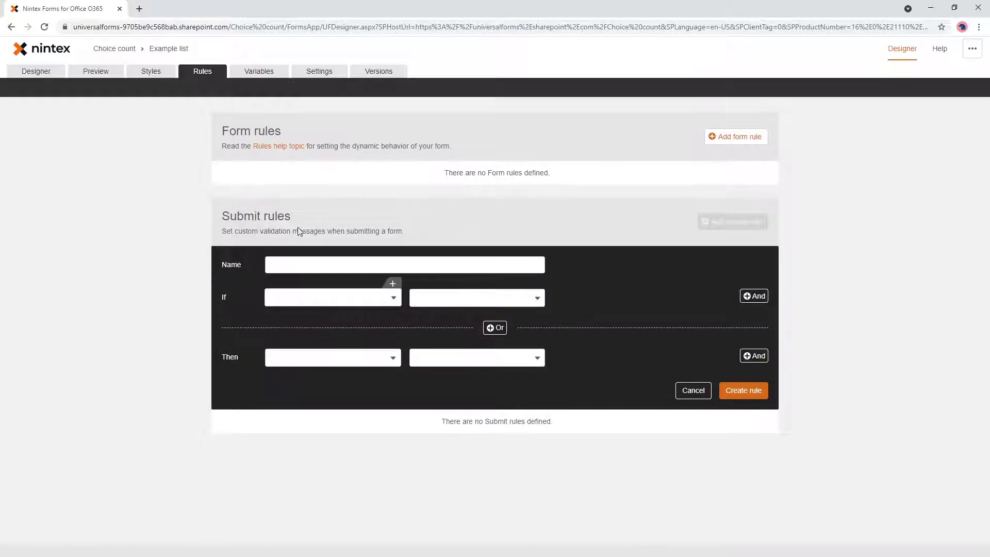
- Name the submit rule 'Validate choice control' and use the Choice count variable in its If condition
click(310, 267)
text(Validate choice control)
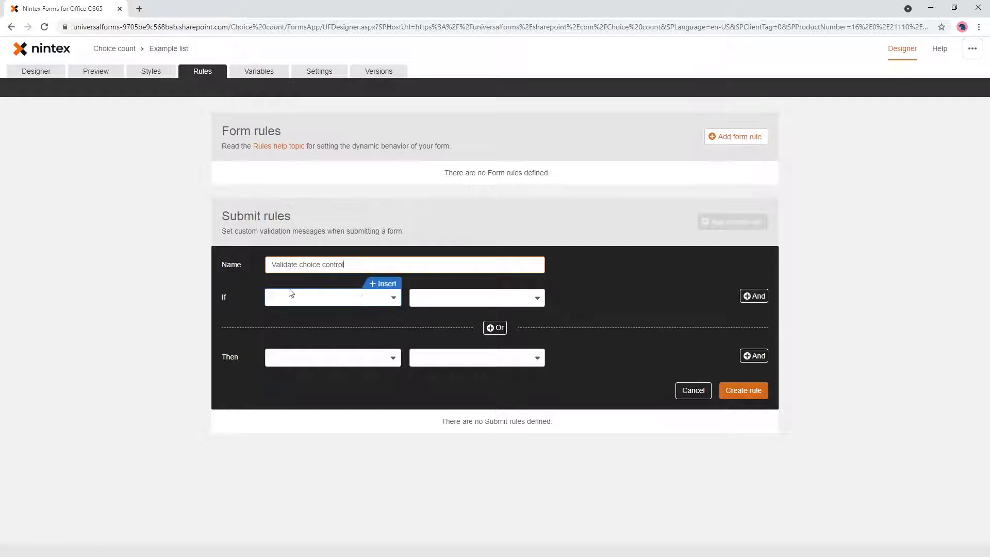
click(303, 306)
click(305, 317)
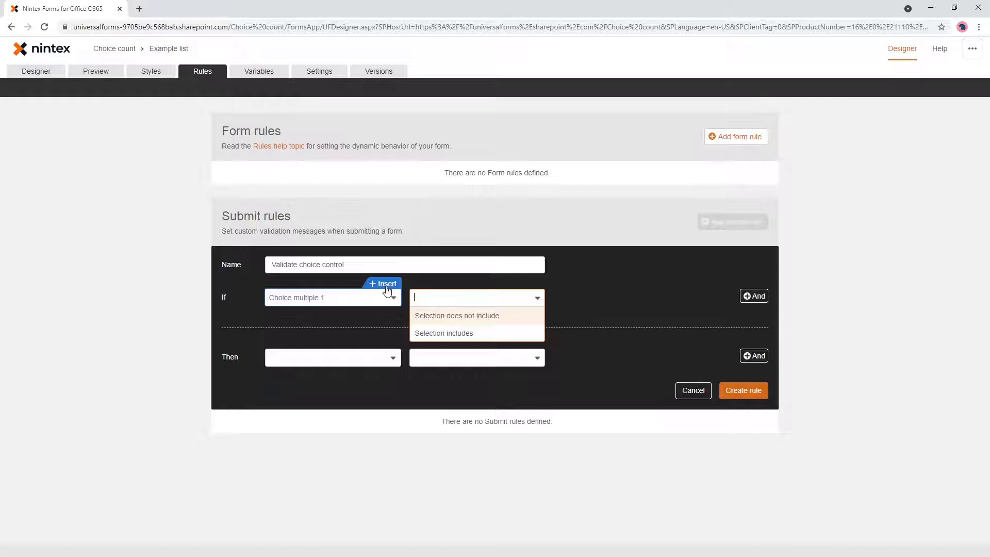
click(387, 291)
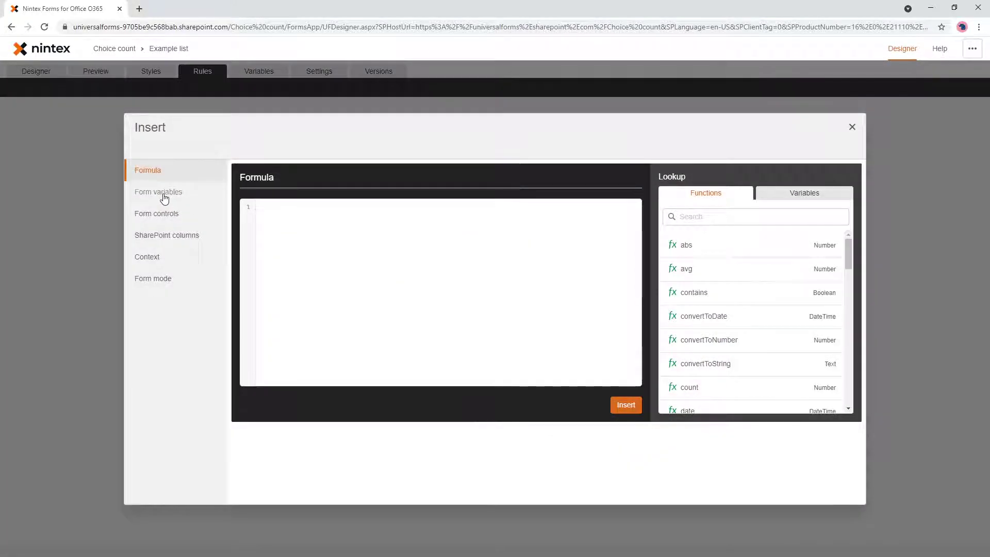
click(164, 198)
mouse_move(274, 199)
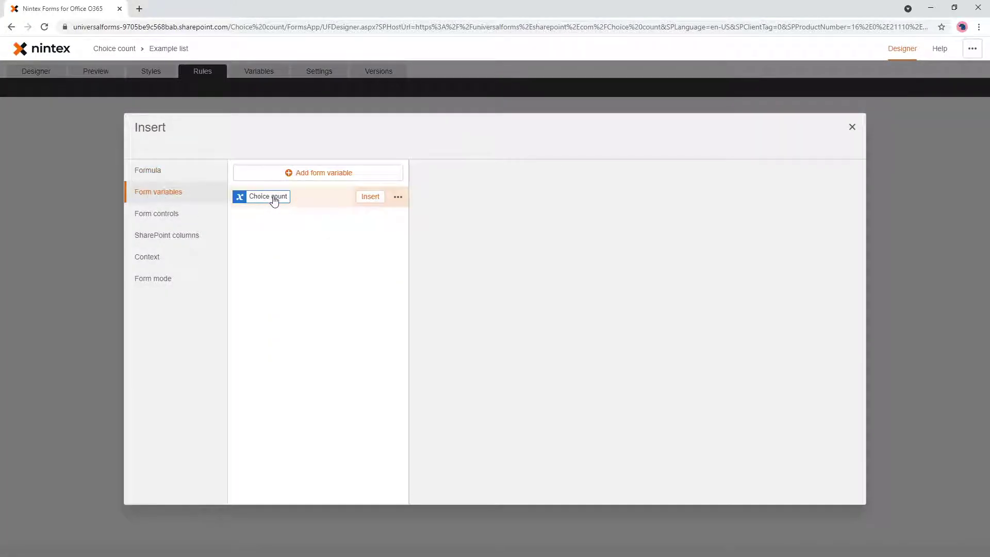
click(370, 196)
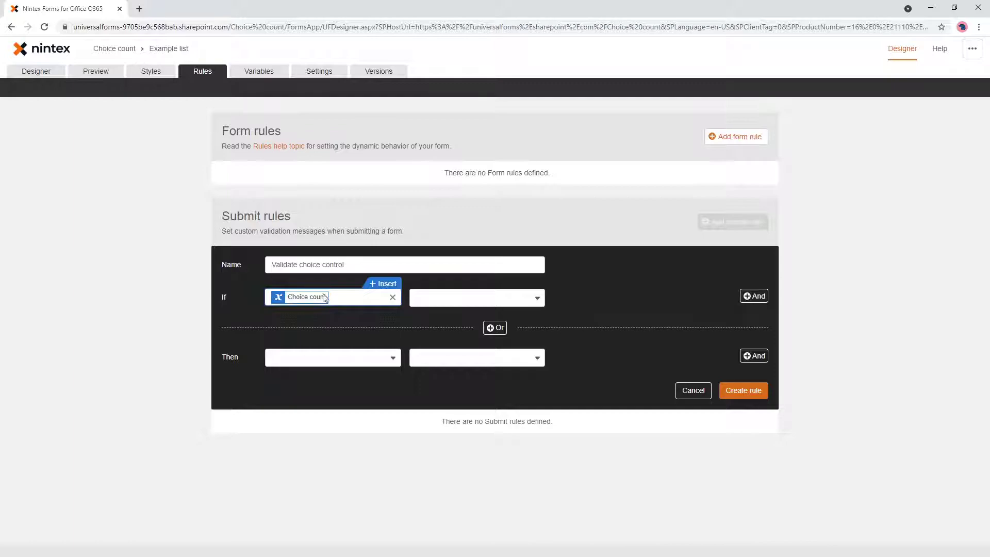
- Set the rule condition to Choice count Less than 2
click(463, 299)
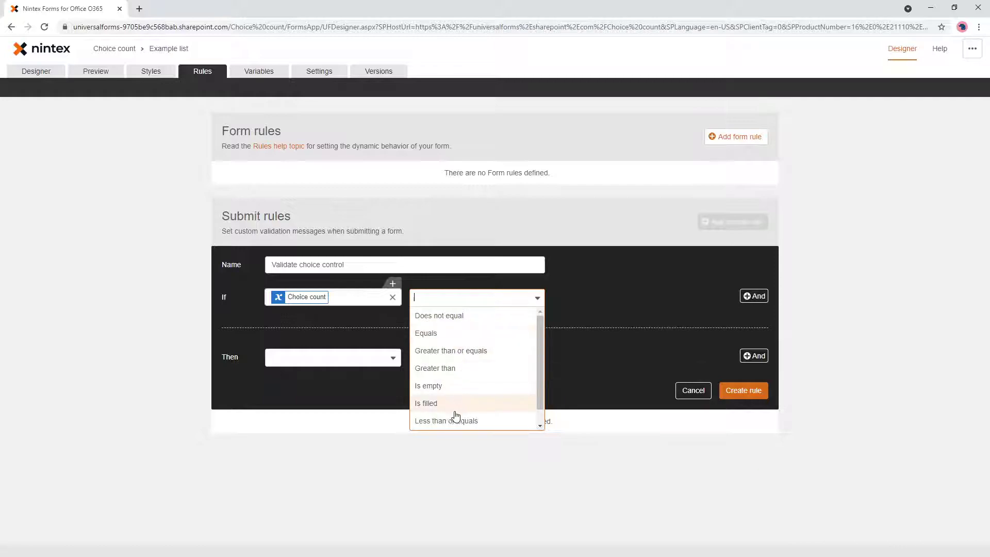
click(456, 420)
click(464, 297)
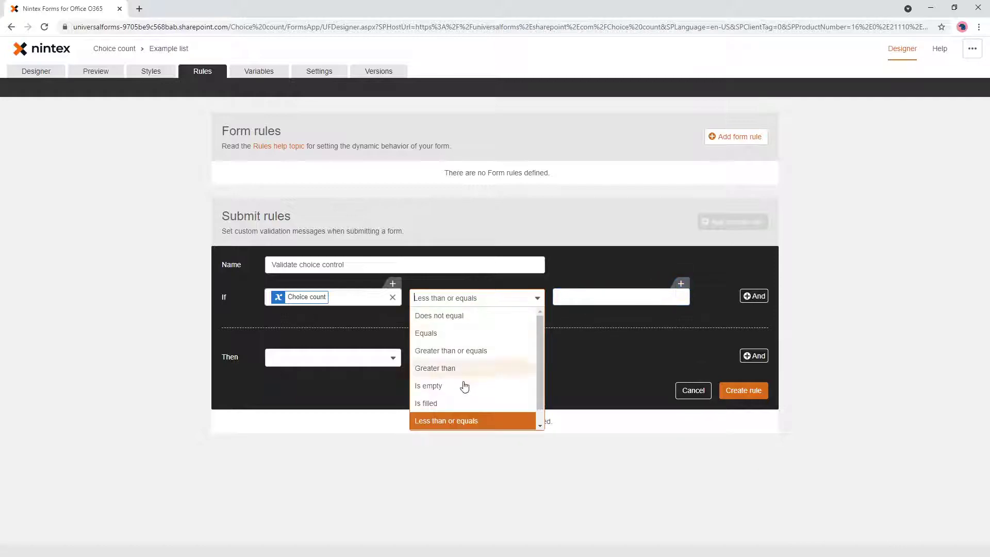
scroll(461, 393, down, 1)
click(446, 420)
click(576, 298)
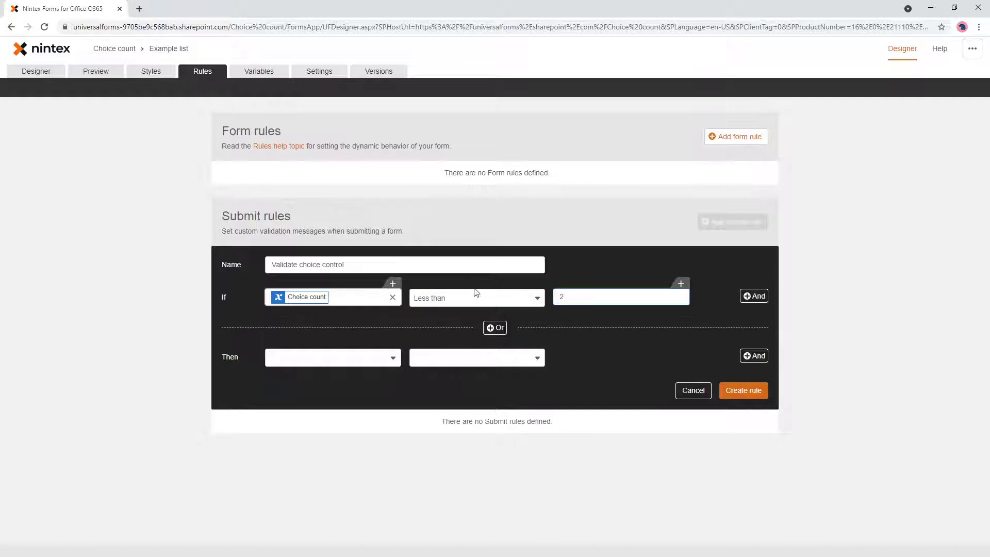
- Show validation error 'Please enter more than 1 option' on Choice multiple 1 and create the rule
click(345, 363)
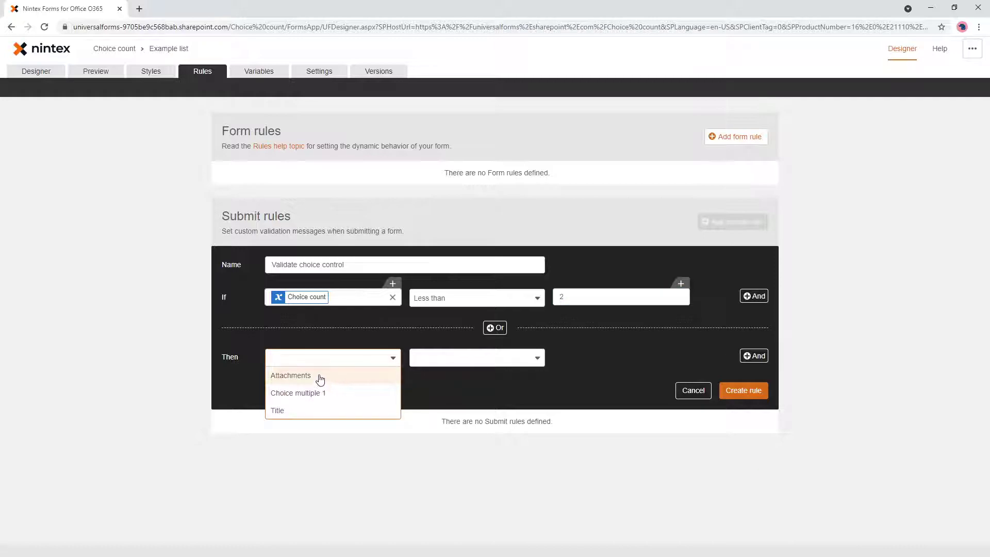
click(321, 397)
click(437, 364)
click(447, 381)
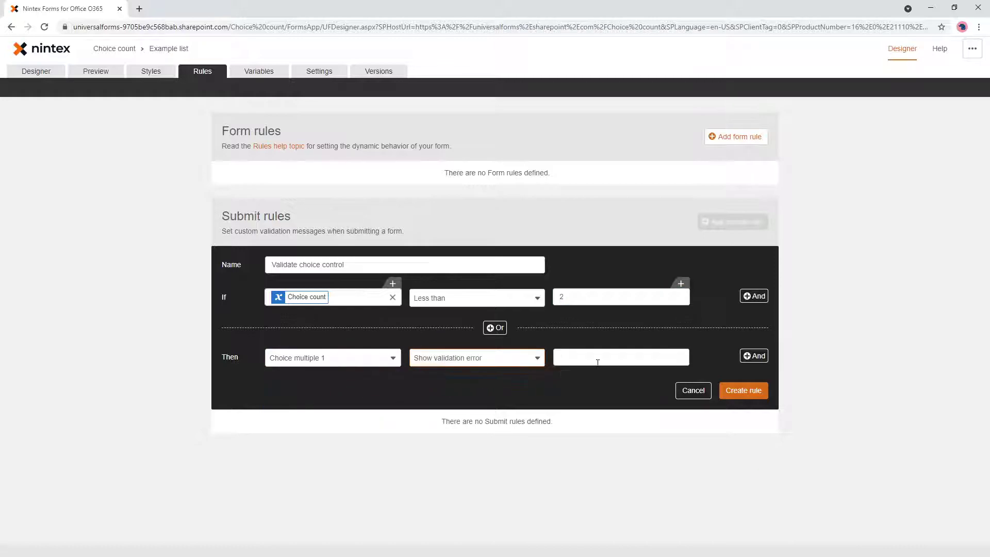
click(599, 356)
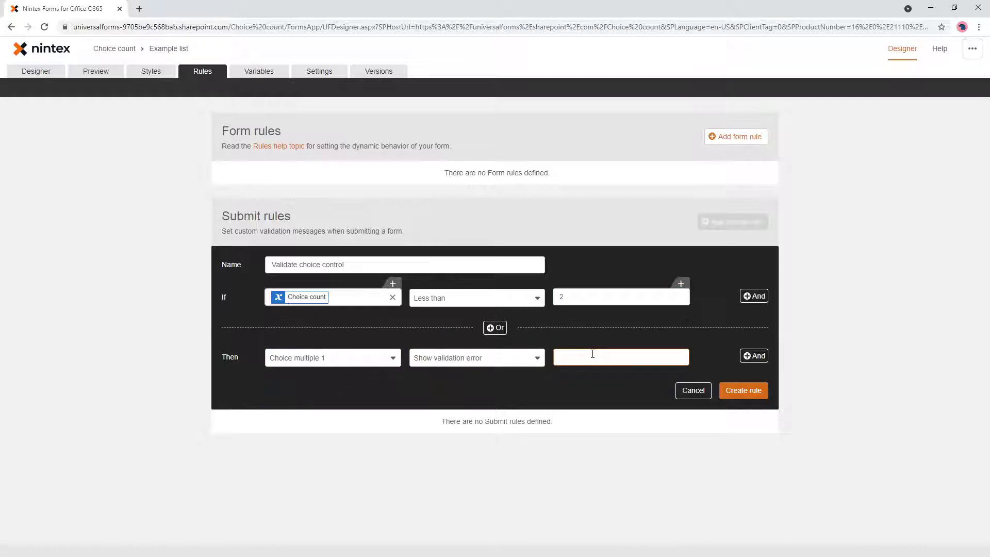
text(Please enter more than 2)
key(BackSpace)
text(1 option)
click(747, 390)
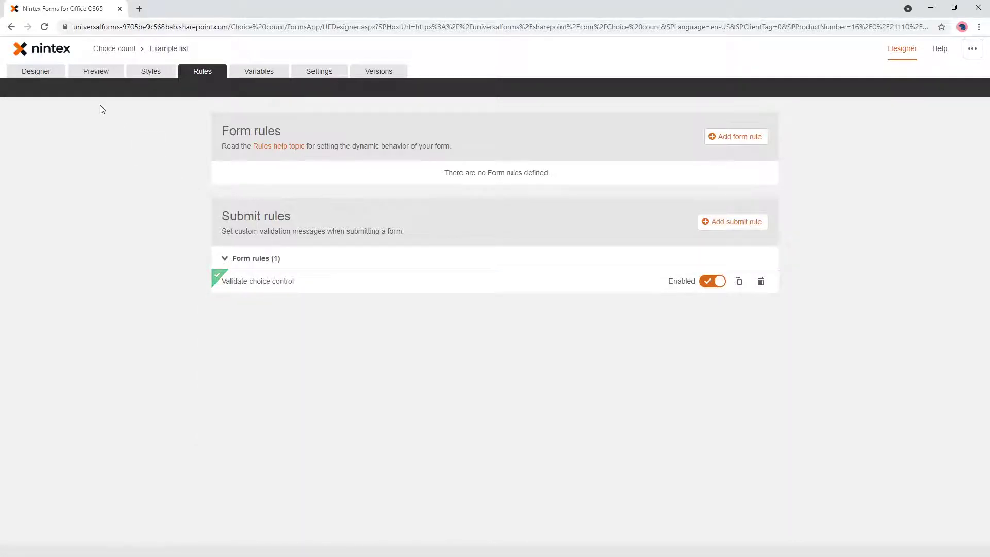
- In the form preview, tick Option 1 and enter 'Hello world!' as the Title
click(96, 72)
click(283, 176)
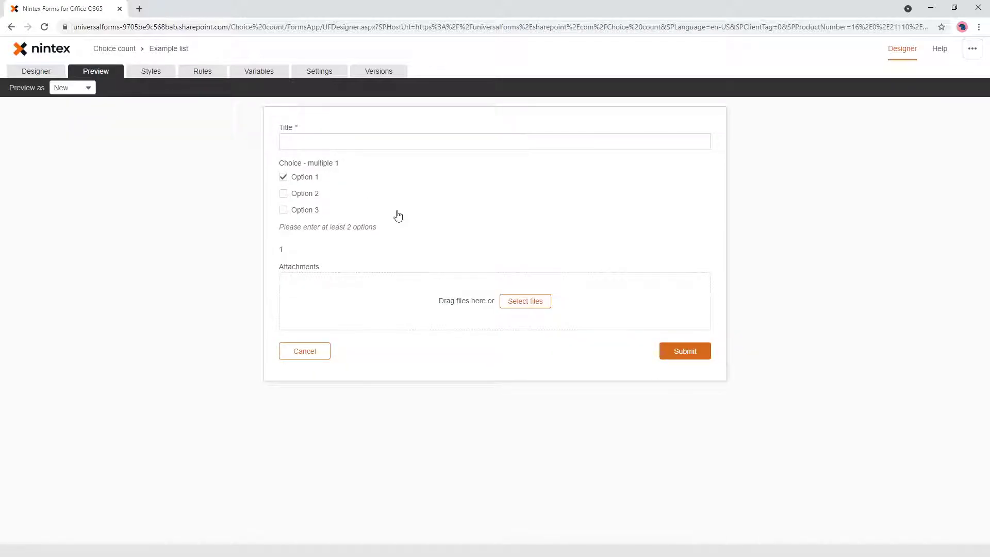
click(326, 144)
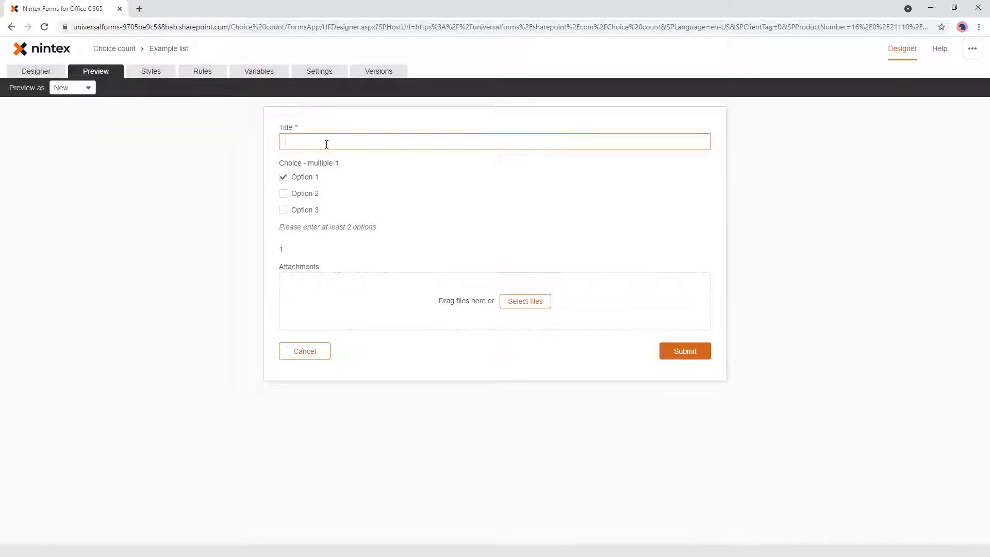
text(Hello world!)
- Submit with one option to trigger the validation error, then tick Options 2 and 3
click(698, 352)
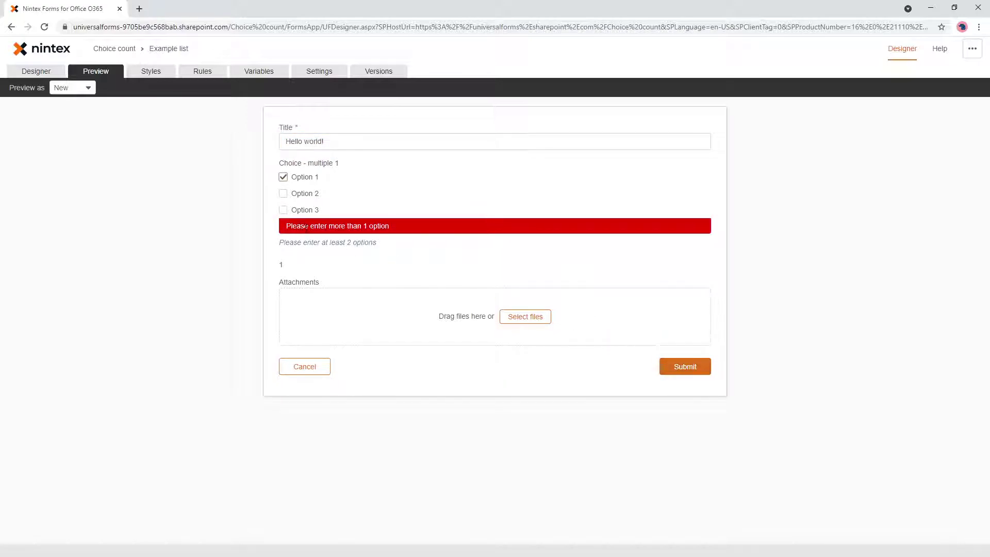
drag(292, 227, 384, 226)
click(306, 198)
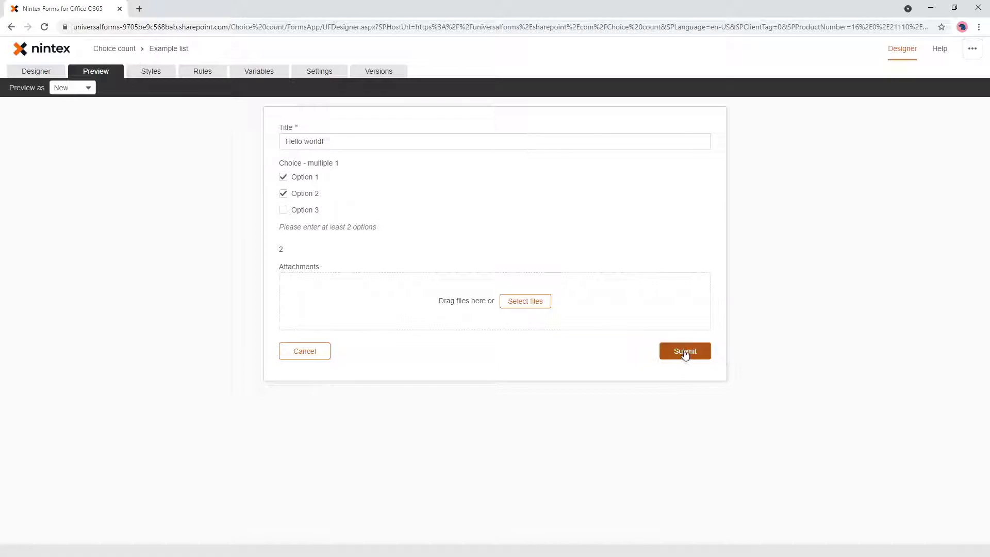
click(316, 211)
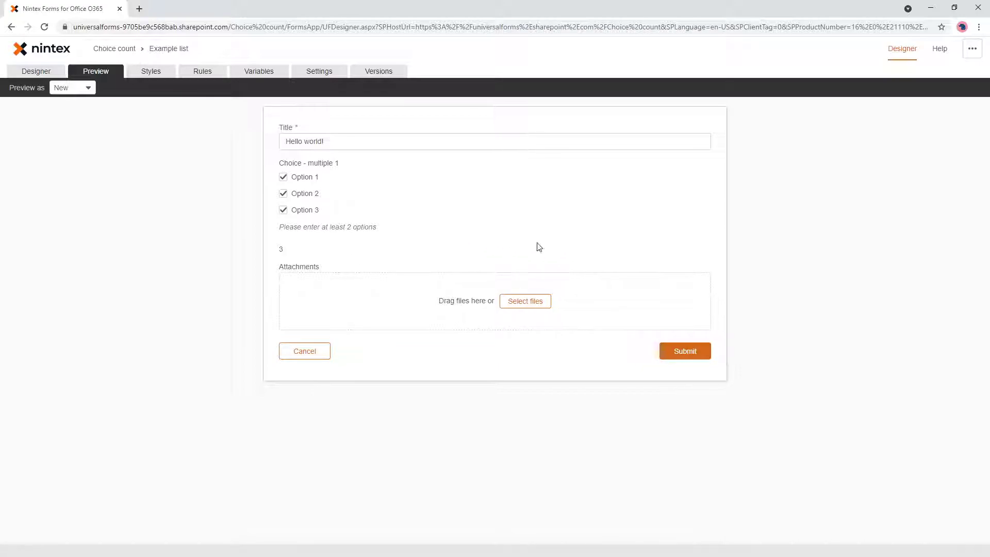
- Publish the form from the Designer and dismiss the publish confirmation
click(59, 74)
click(111, 87)
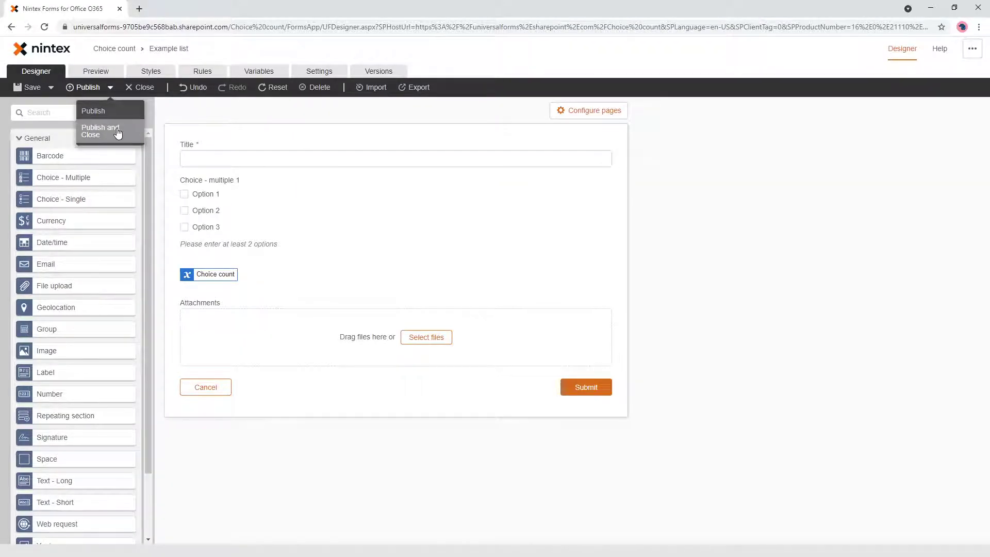
click(105, 110)
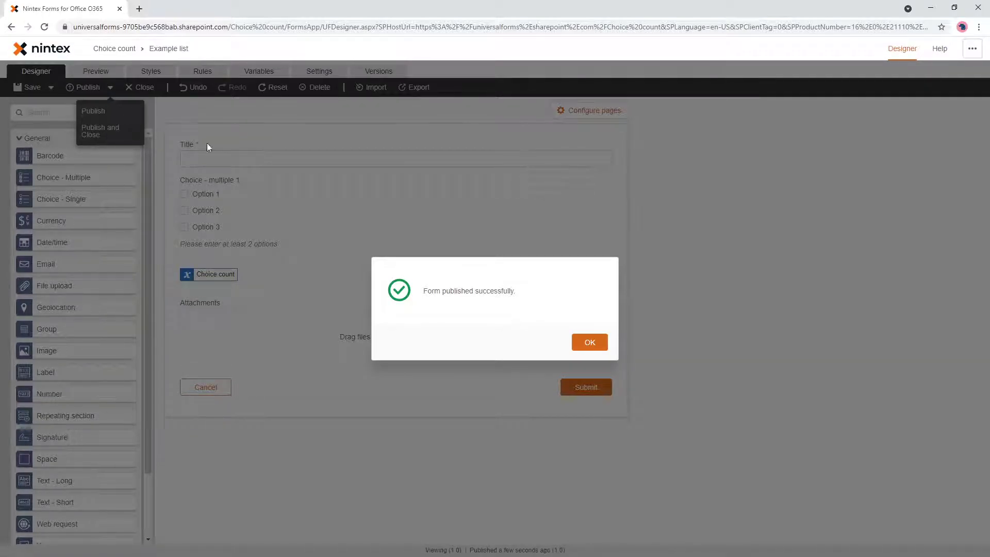
click(583, 342)
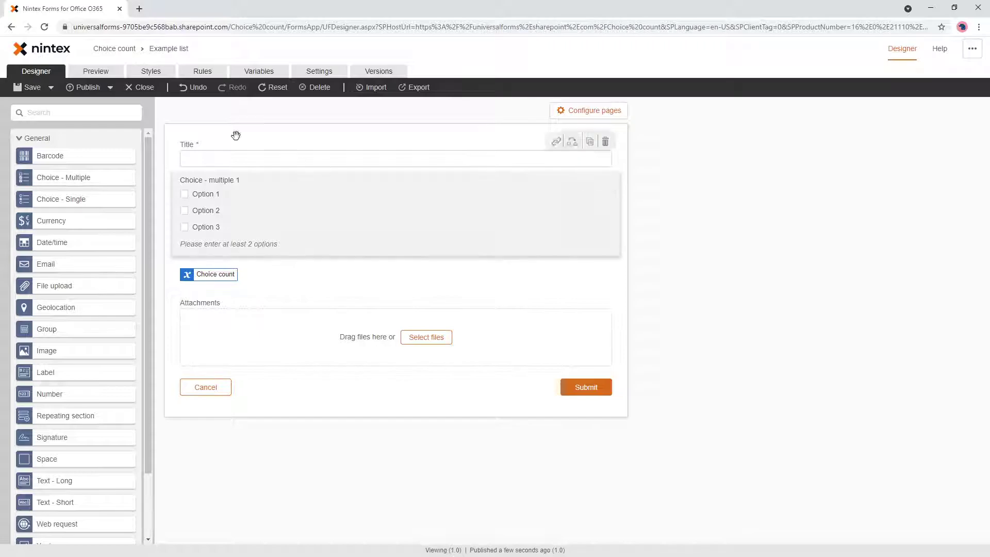
- Close the designer, then on a new item enter the Title 'Hello world!' and tick Option 1
click(137, 87)
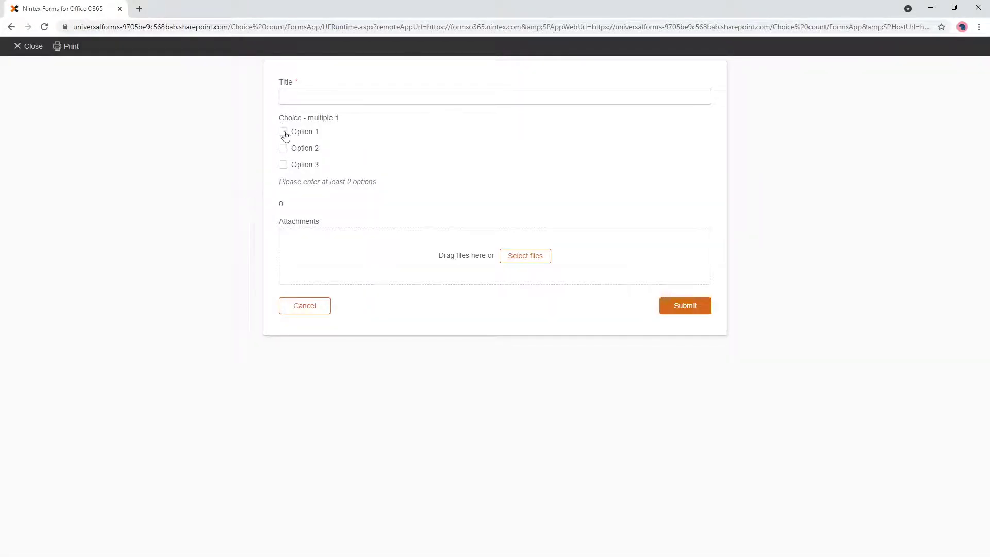
click(303, 97)
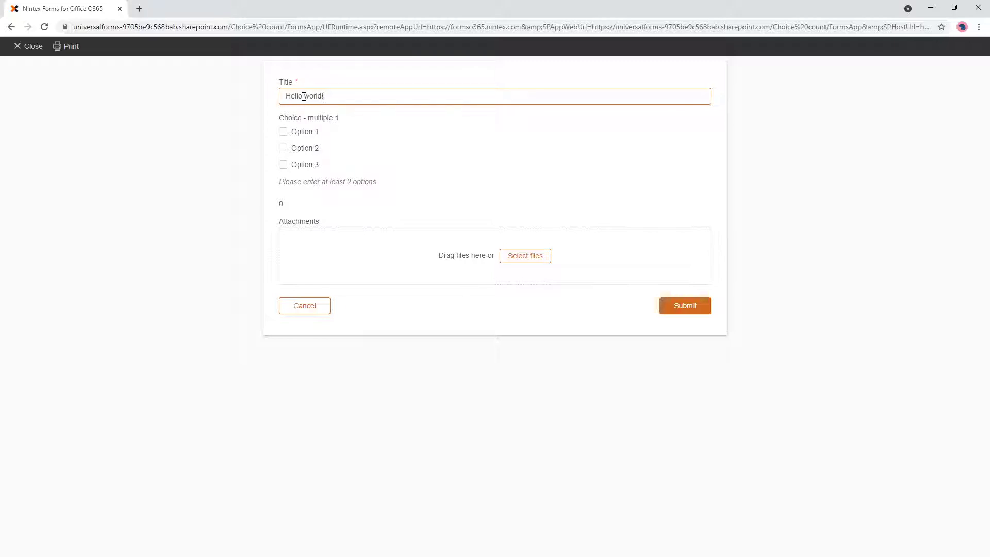
click(306, 135)
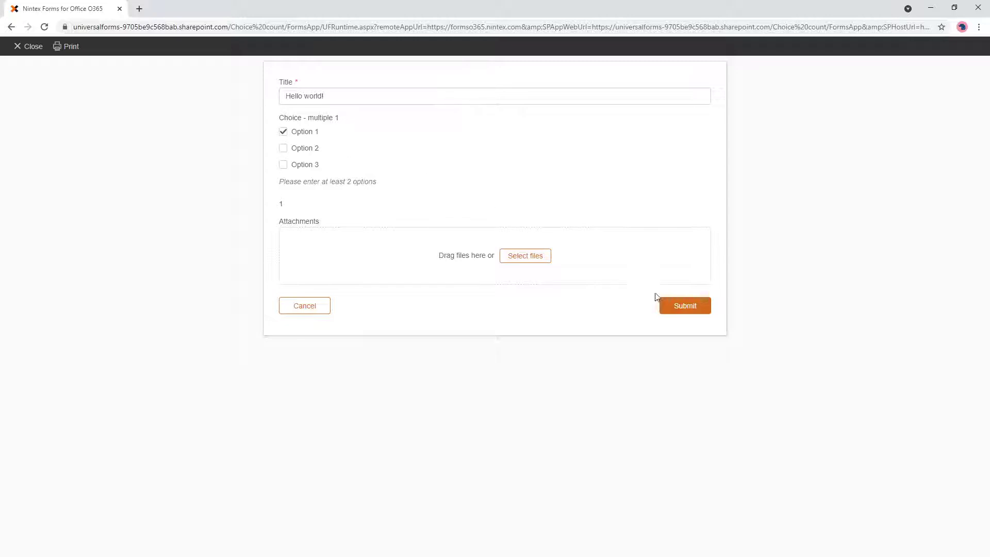
- Submit with one option to see the error, then tick Option 3 and submit the item
click(670, 305)
drag(286, 182, 397, 208)
click(299, 165)
drag(280, 182, 387, 188)
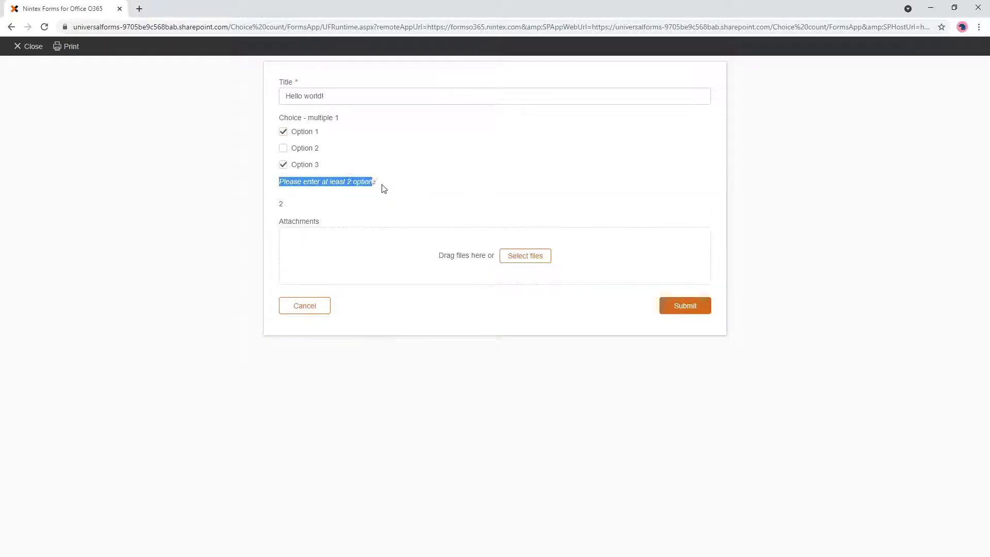
click(690, 305)
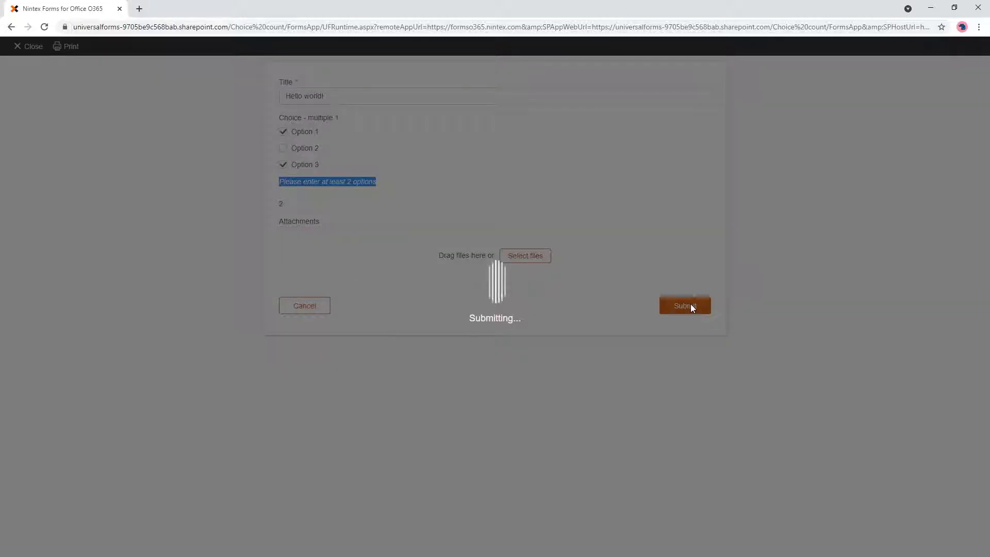